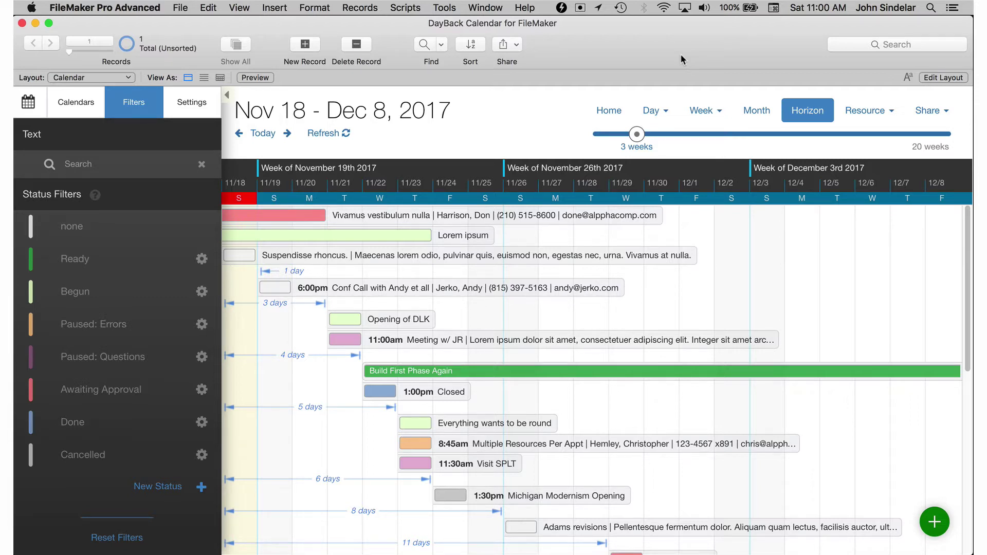
Browse the calendar scripts, then extend the Opening of DLK event to end on 11/24.
left_click(405, 7)
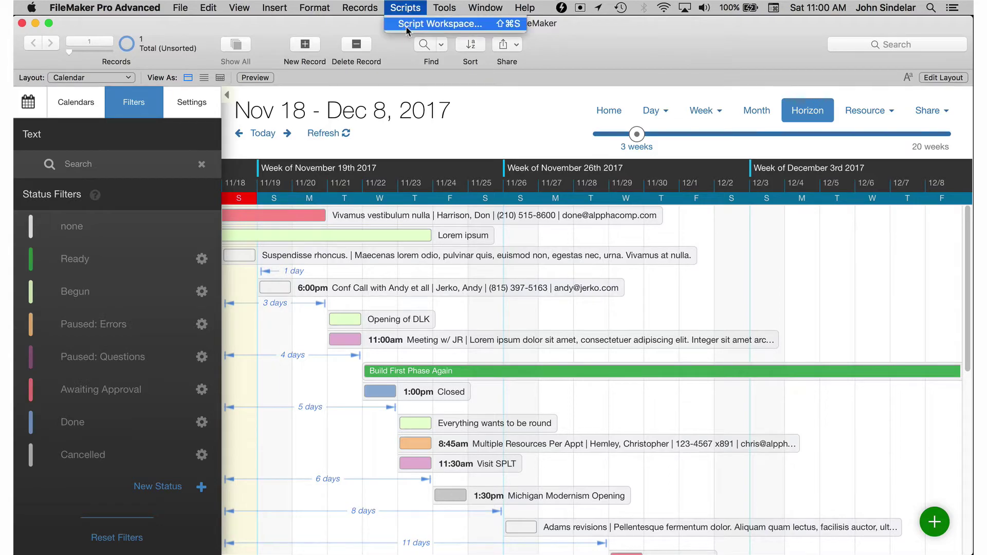
left_click(409, 23)
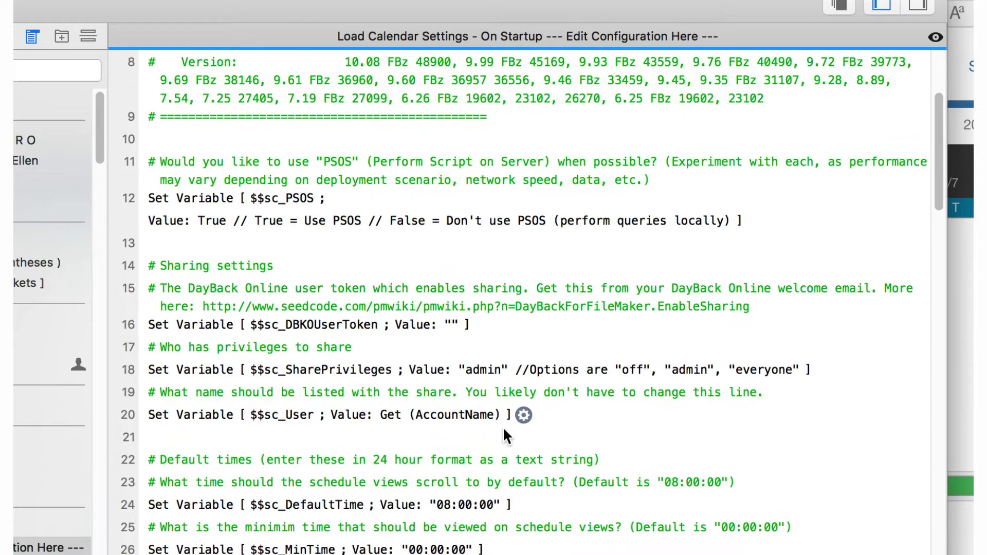
scroll(480, 485, "down", 1)
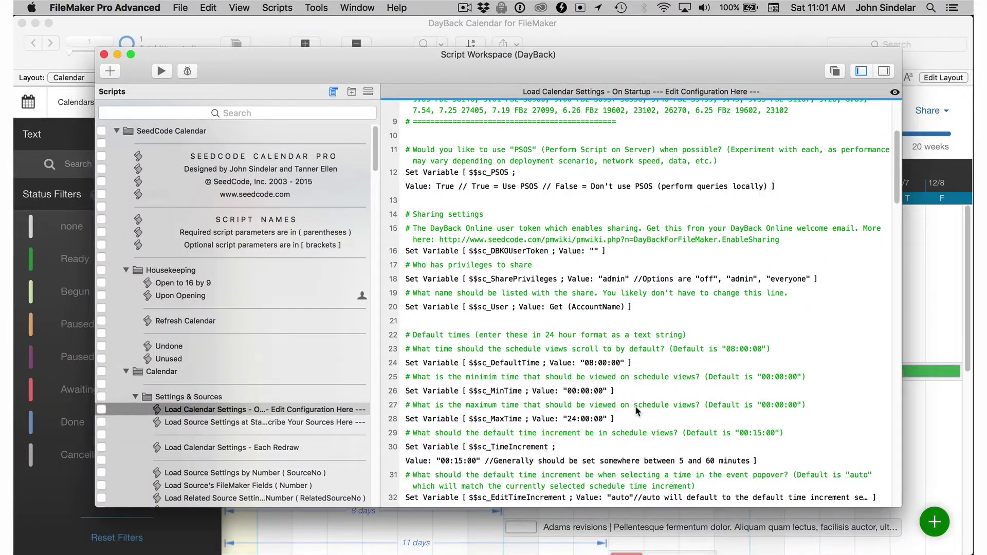
scroll(637, 410, "down", 4)
left_click(104, 54)
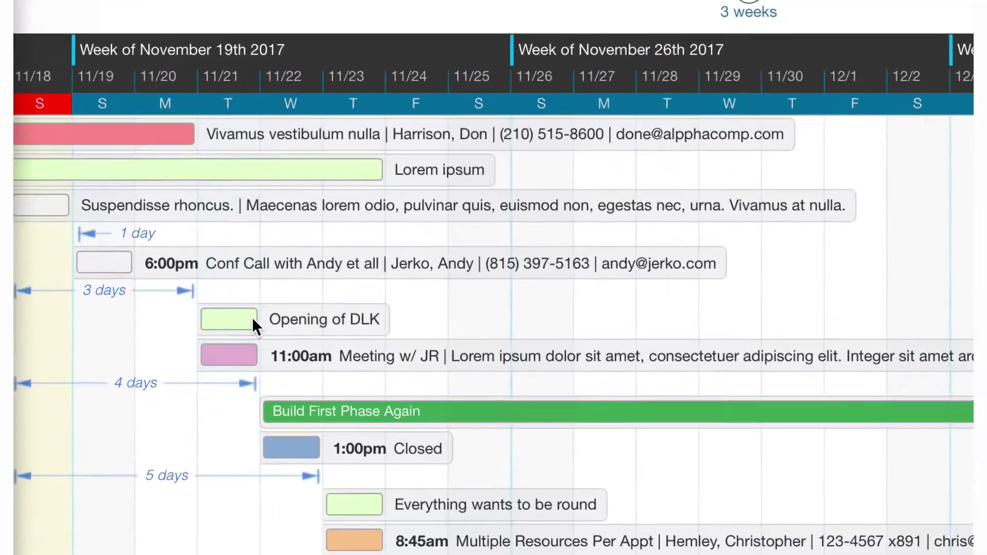
left_click_drag(360, 320, 449, 322)
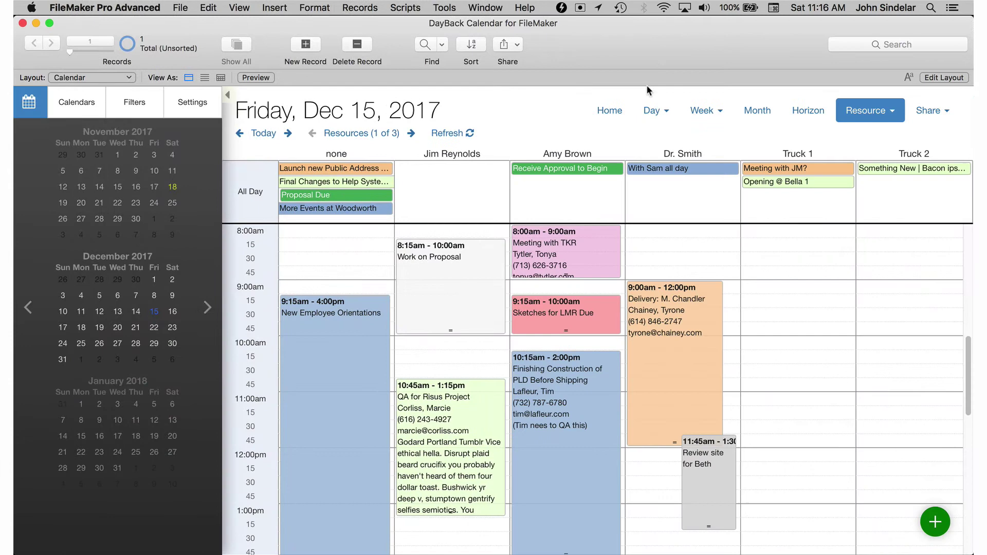
Set the resource schedule to show 4 days and hide the sidebar.
left_click(887, 117)
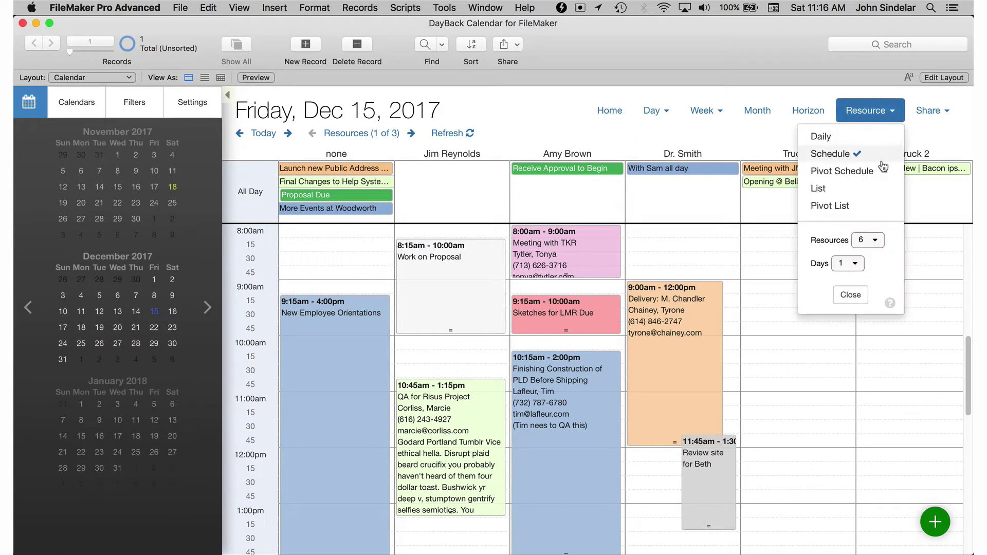
left_click(858, 263)
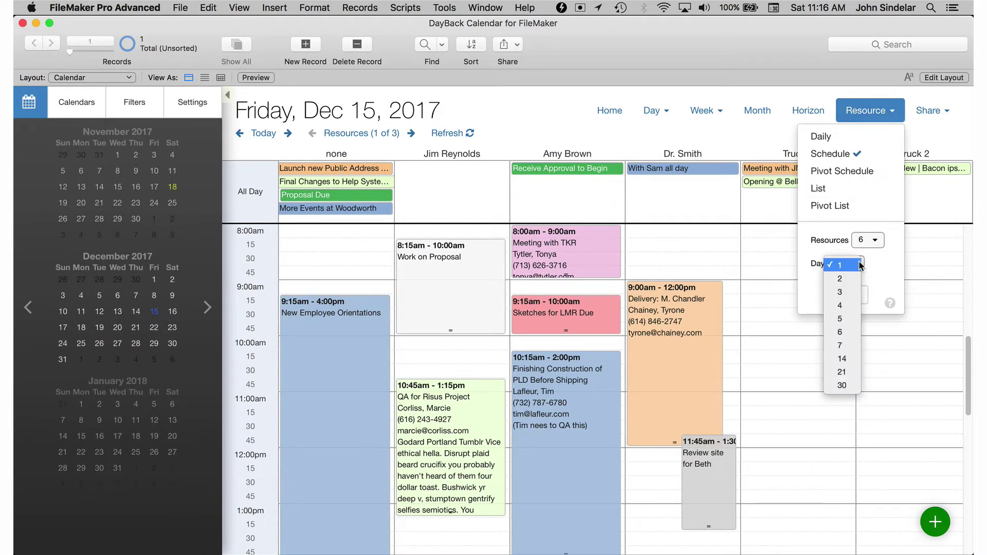
left_click(852, 307)
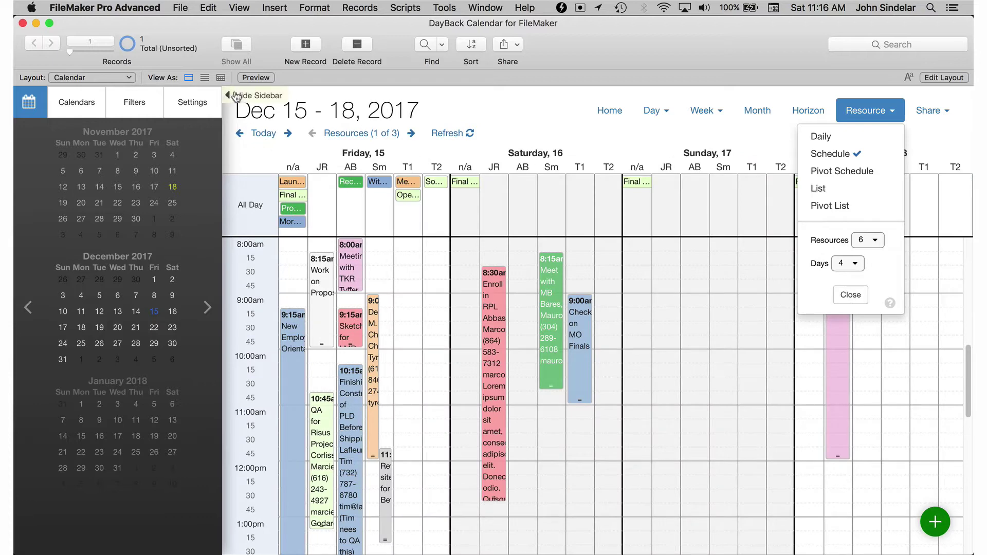
left_click(236, 98)
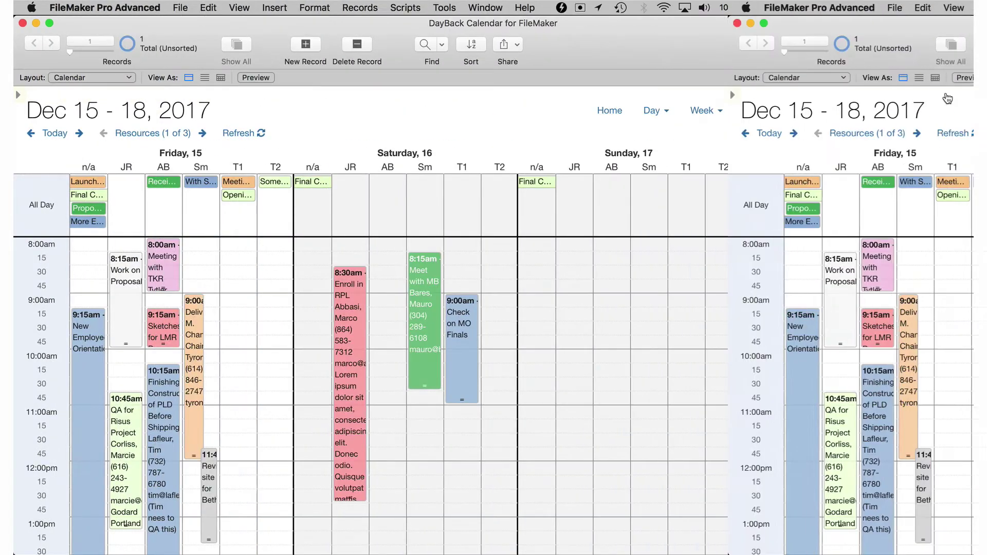
Switch to the daily resource view and scroll down the schedule.
left_click(866, 111)
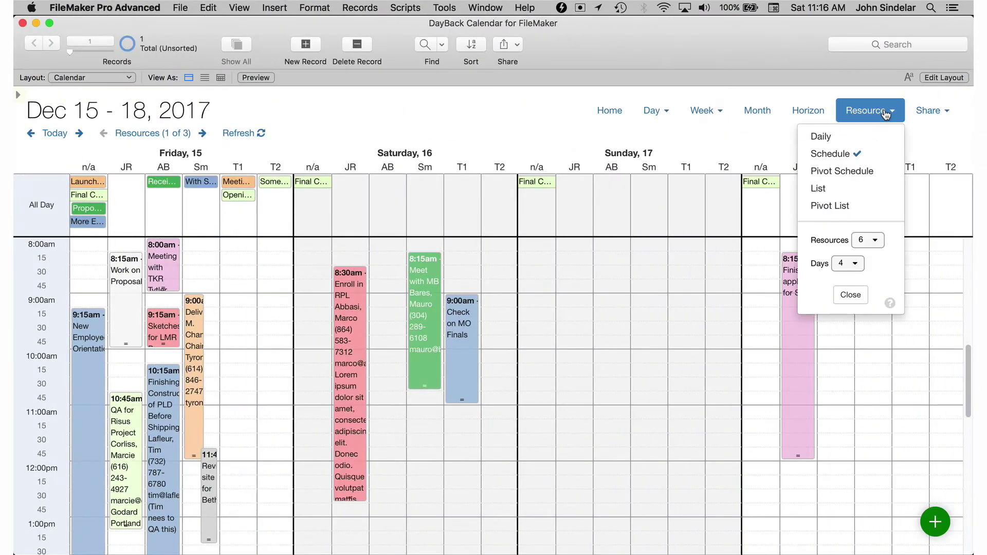
left_click(849, 138)
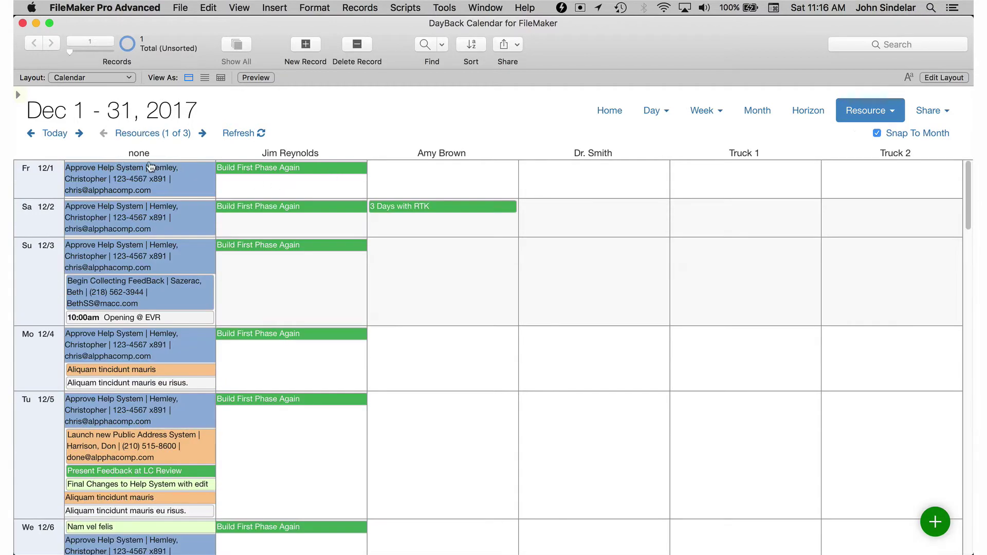
scroll(749, 286, "down", 10)
scroll(748, 292, "down", 10)
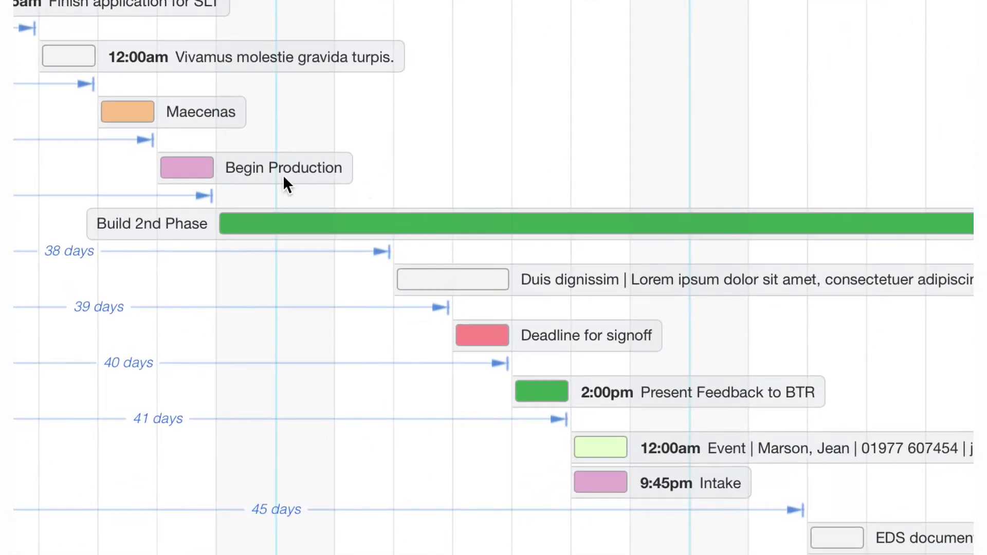
Move Begin Production after Build 2nd Phase, lengthen it, and save a copy named 'Begin Production Part 2'.
left_click_drag(197, 182, 373, 180)
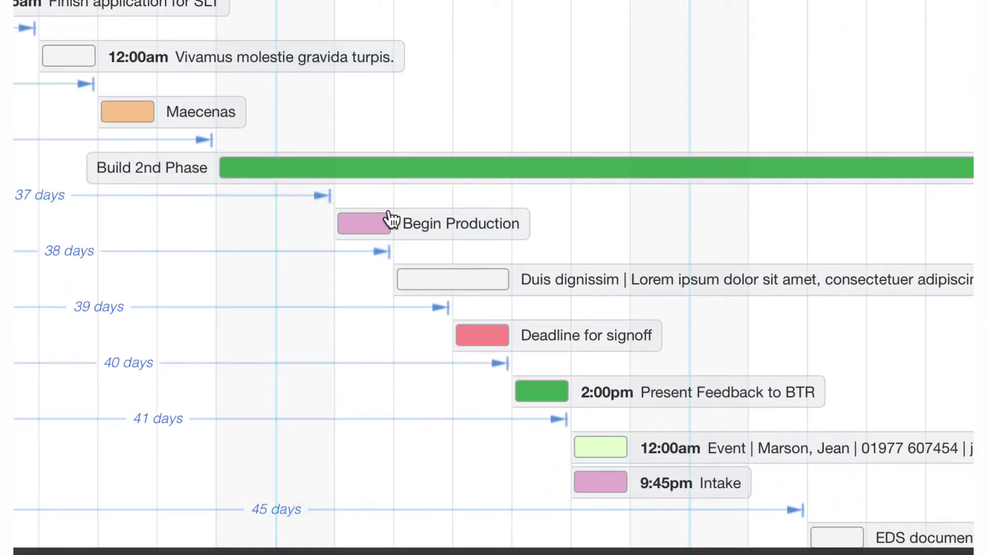
left_click_drag(390, 223, 503, 230)
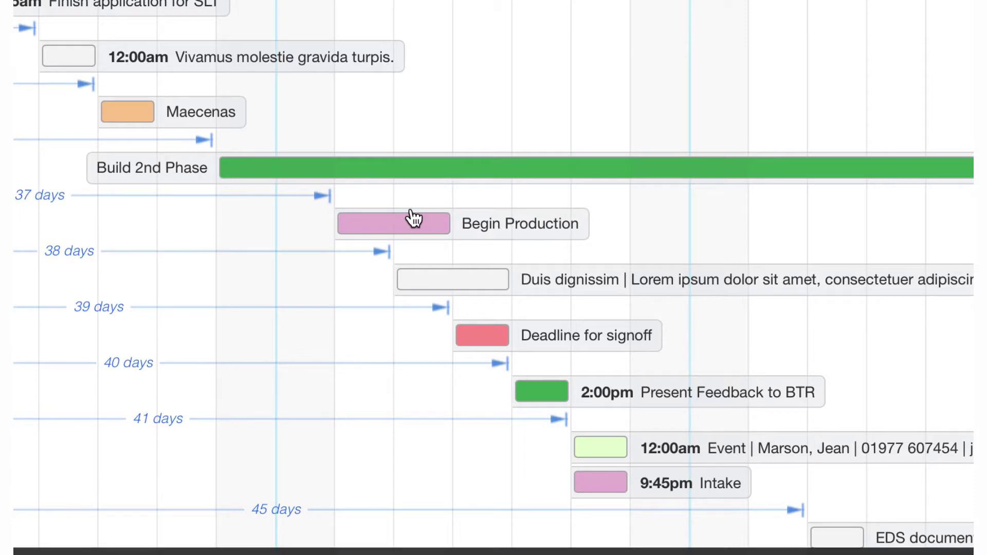
left_click_drag(388, 222, 505, 251)
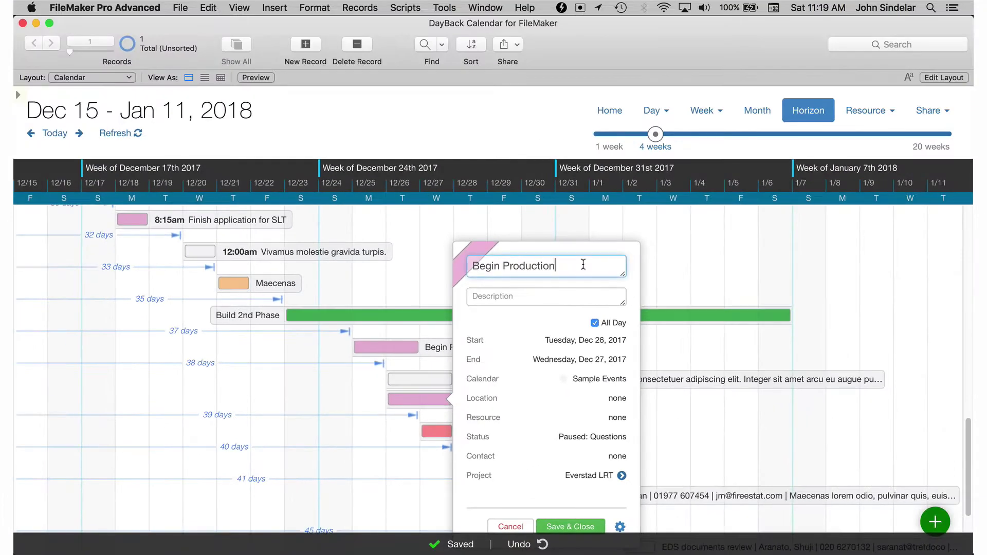
left_click(674, 153)
type("Part 2")
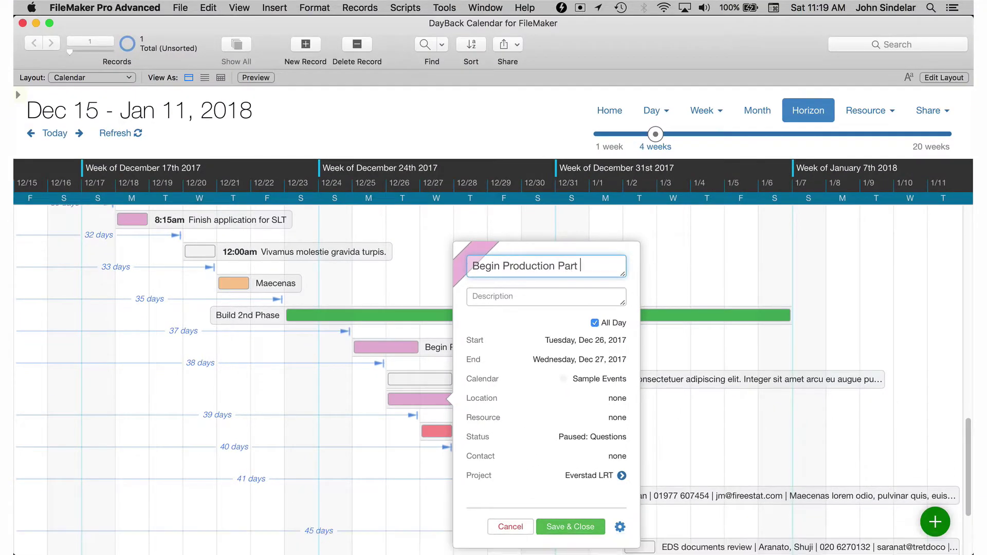
left_click(582, 529)
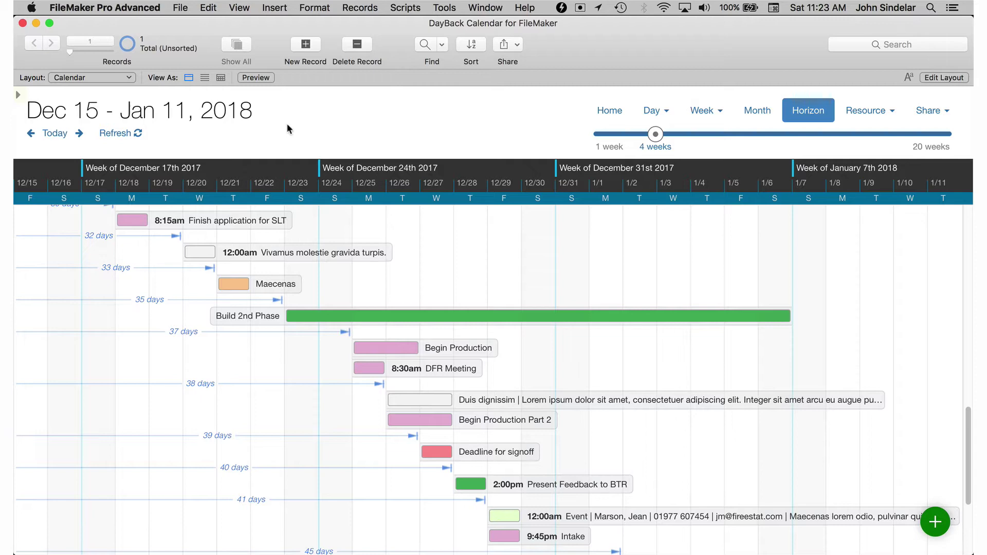
left_click(18, 95)
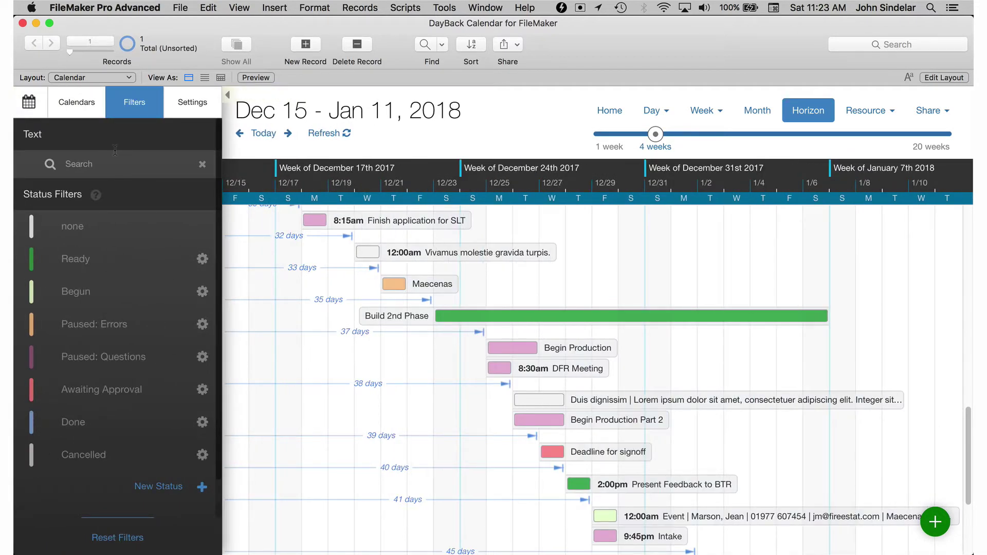
Search the events for 'Meeting', then bring up the calendar Settings panel.
left_click(117, 160)
type("Meeting")
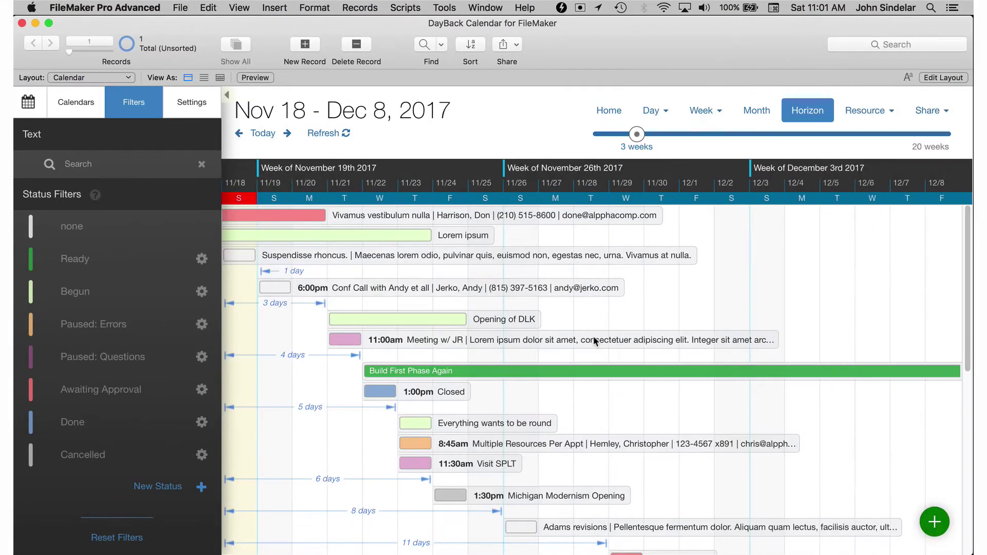
left_click(179, 102)
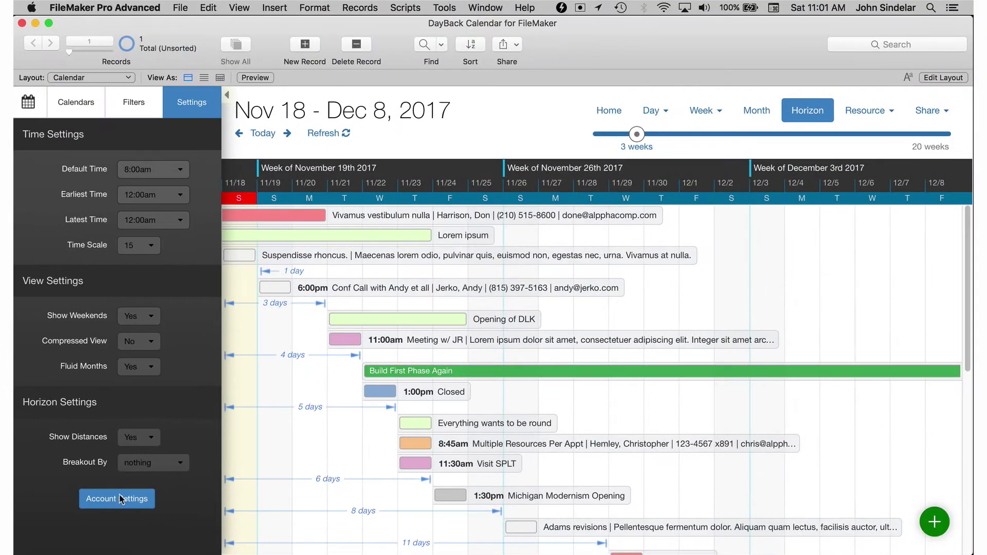
Check for updates in Account Settings and install DayBack version 10.14.
left_click(200, 457)
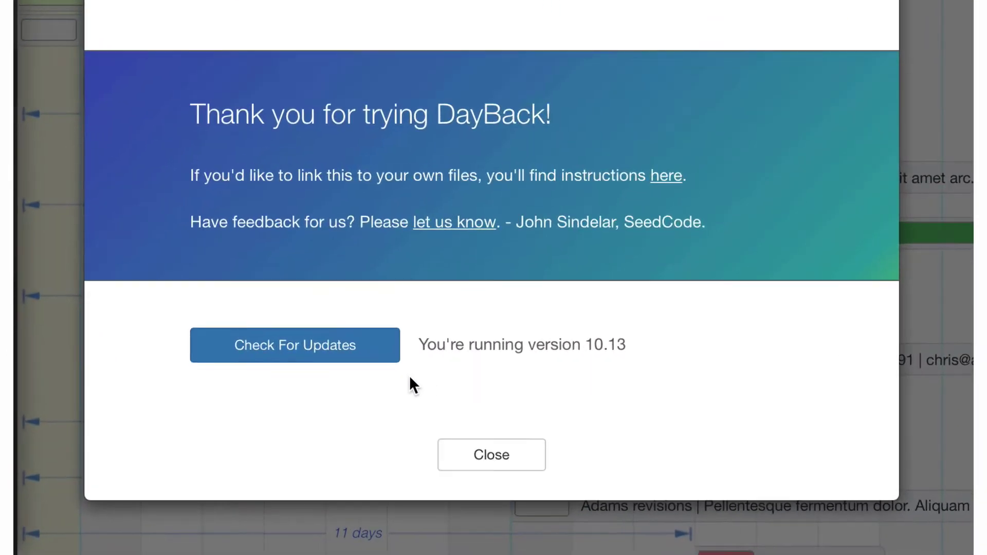
left_click(369, 345)
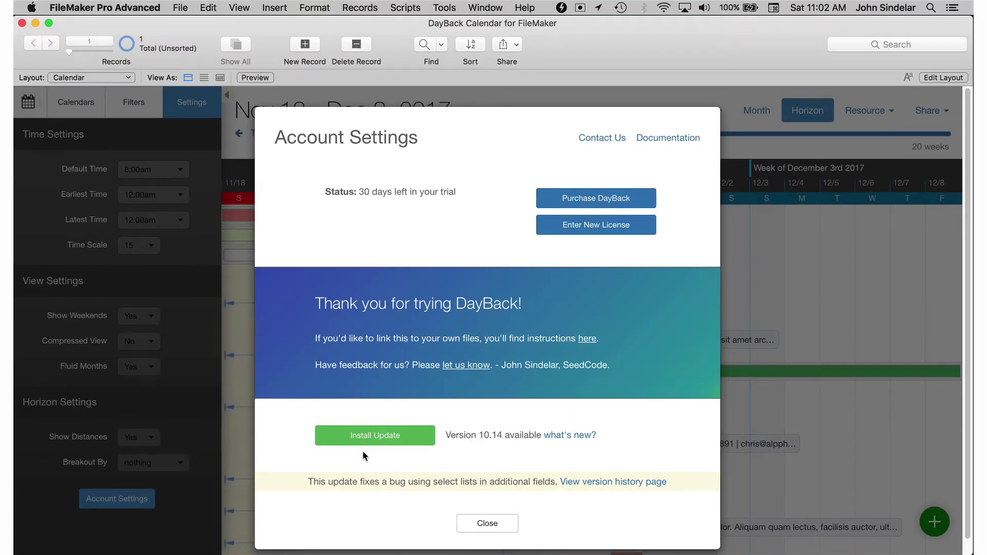
left_click(399, 437)
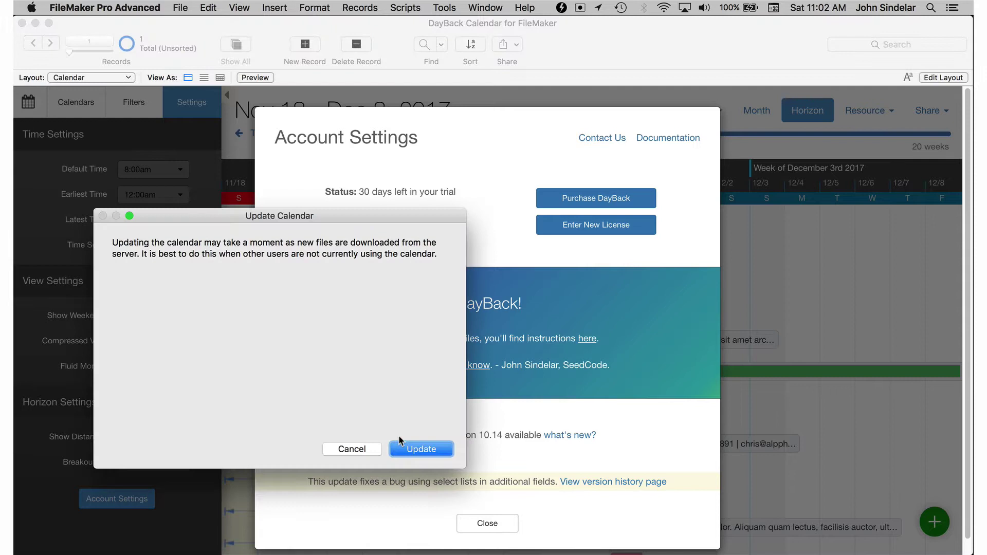
left_click(431, 449)
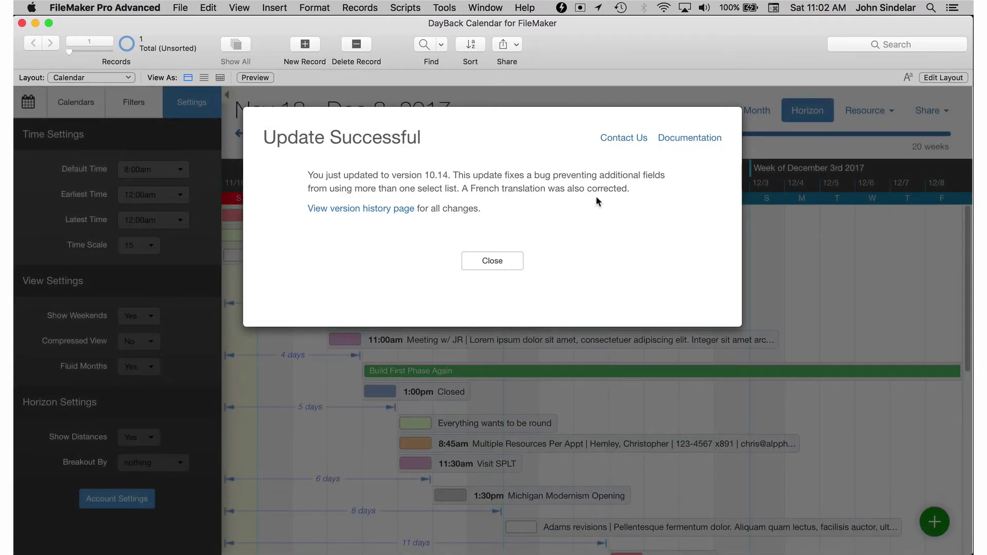
left_click(498, 261)
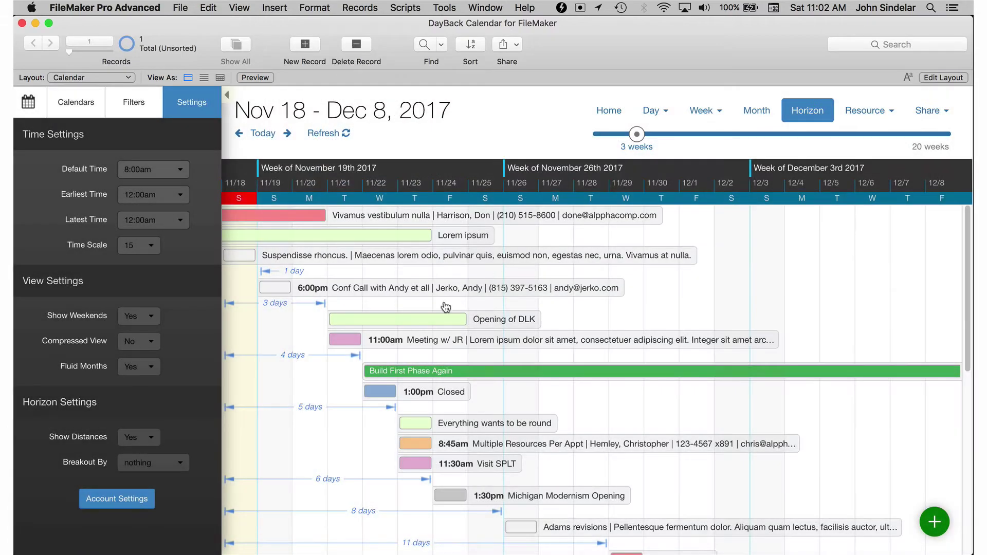
left_click(136, 500)
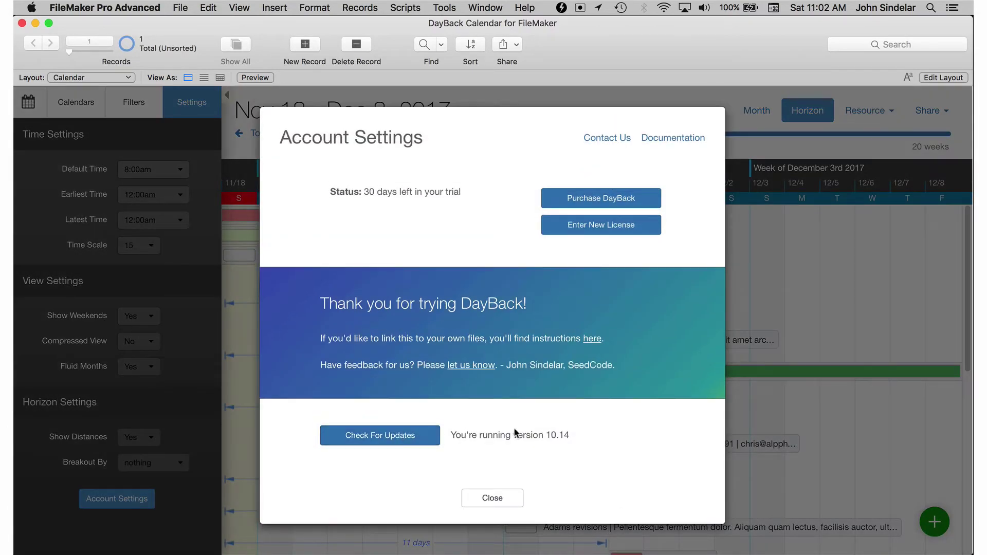
left_click(494, 498)
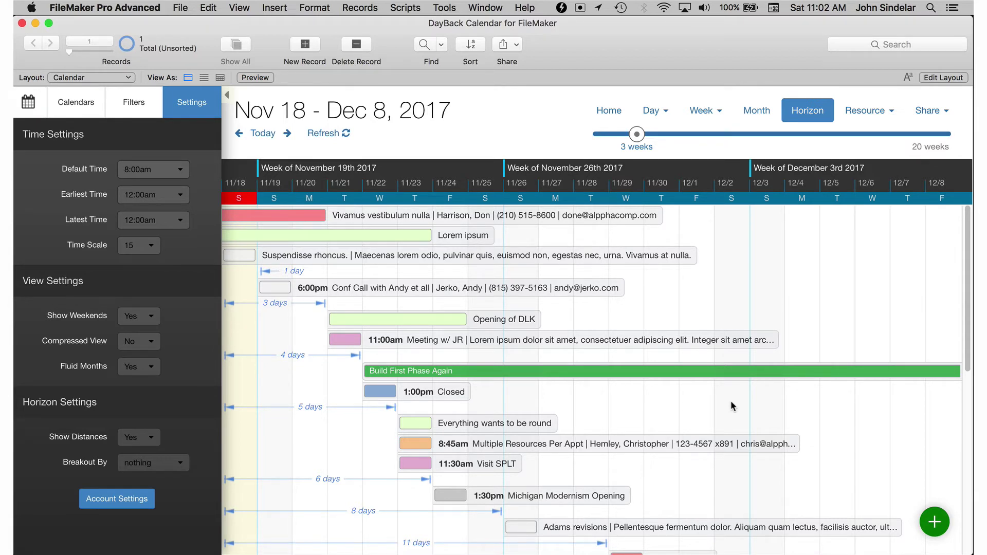
Review the Load Calendar Settings script in the Script Workspace, then close it.
left_click(401, 7)
left_click(422, 20)
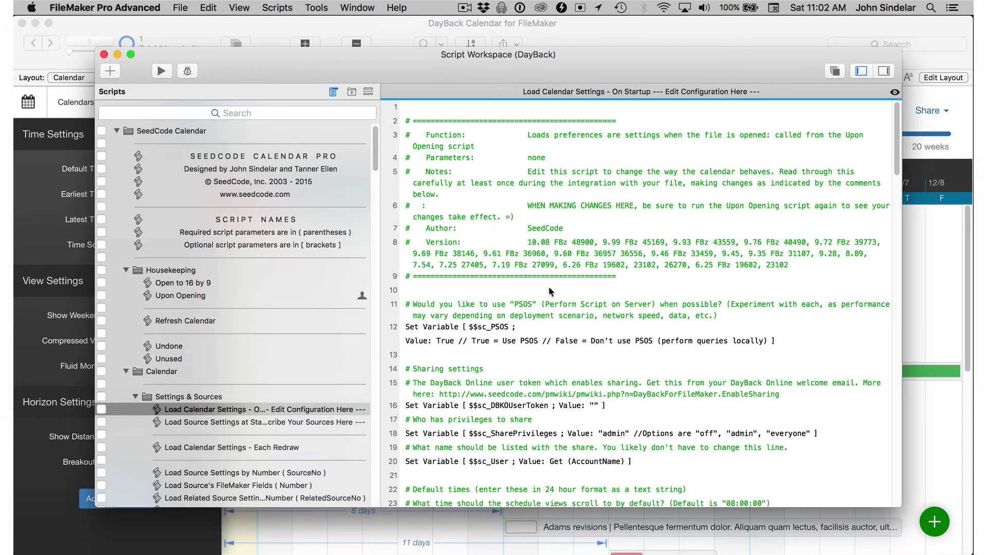
left_click(104, 54)
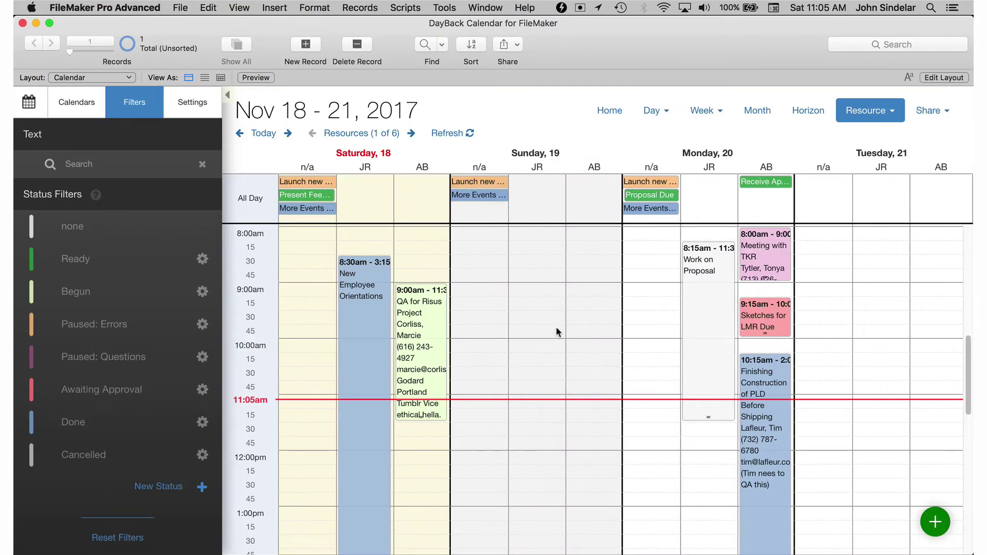
Check DayBack's Account Settings for updates, finding version 10.14 available.
left_click(186, 120)
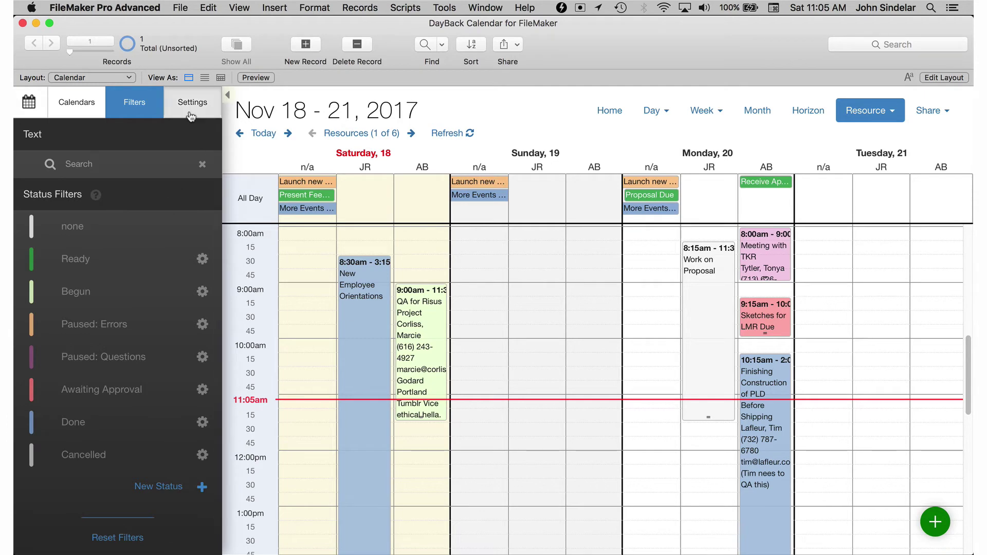
left_click(118, 500)
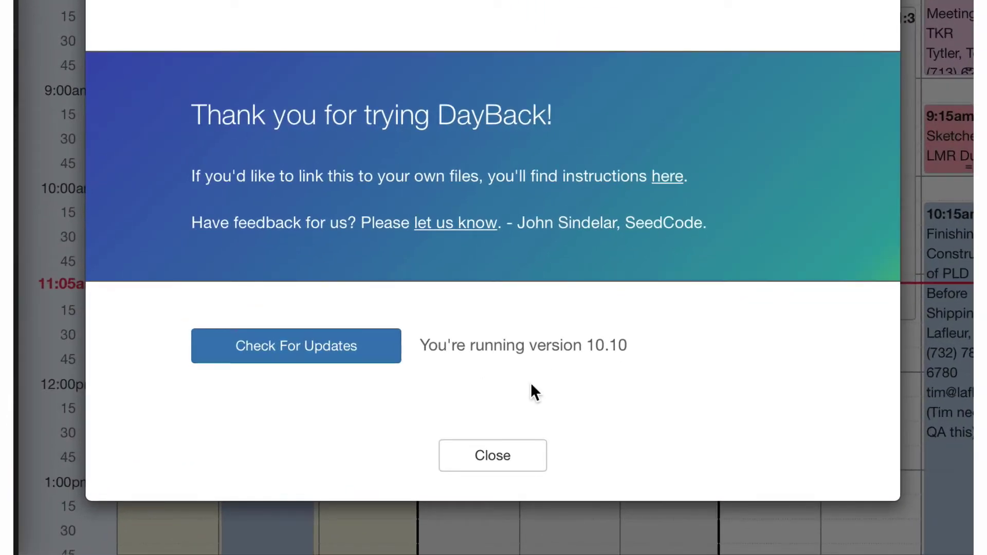
left_click(342, 354)
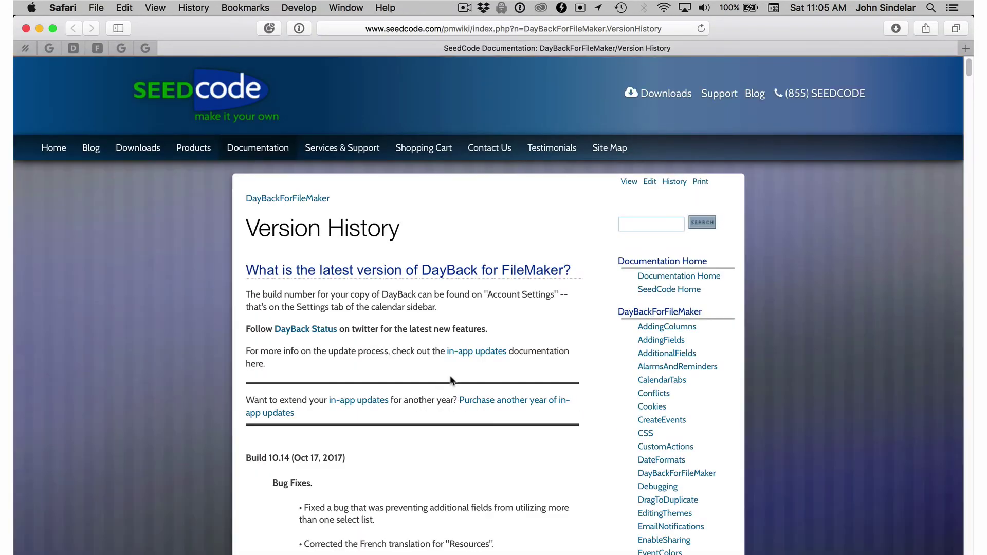
Read the version history from Build 10.14 to 10.12 and open Build 10.12's update instructions.
scroll(451, 377, "down", 4)
scroll(451, 376, "down", 2)
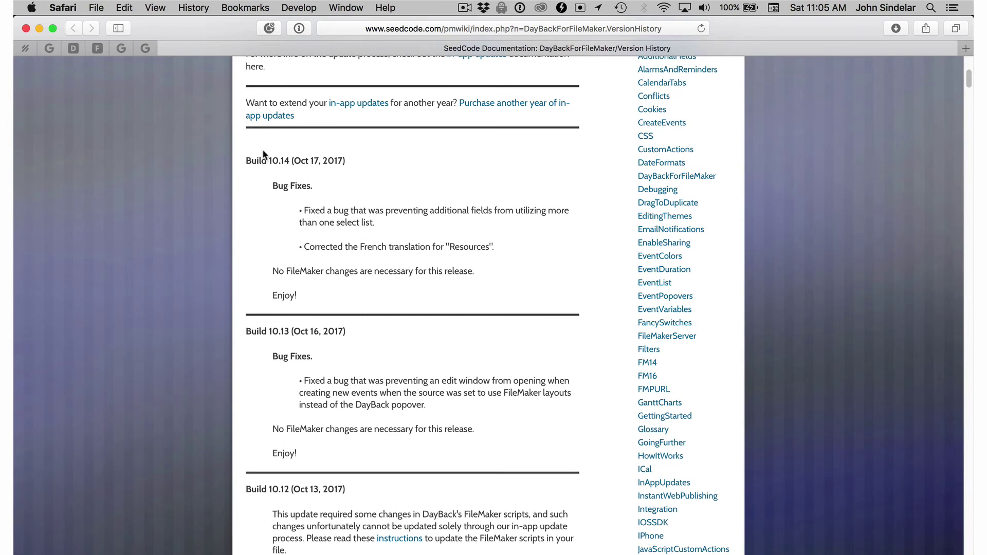
scroll(406, 270, "down", 2)
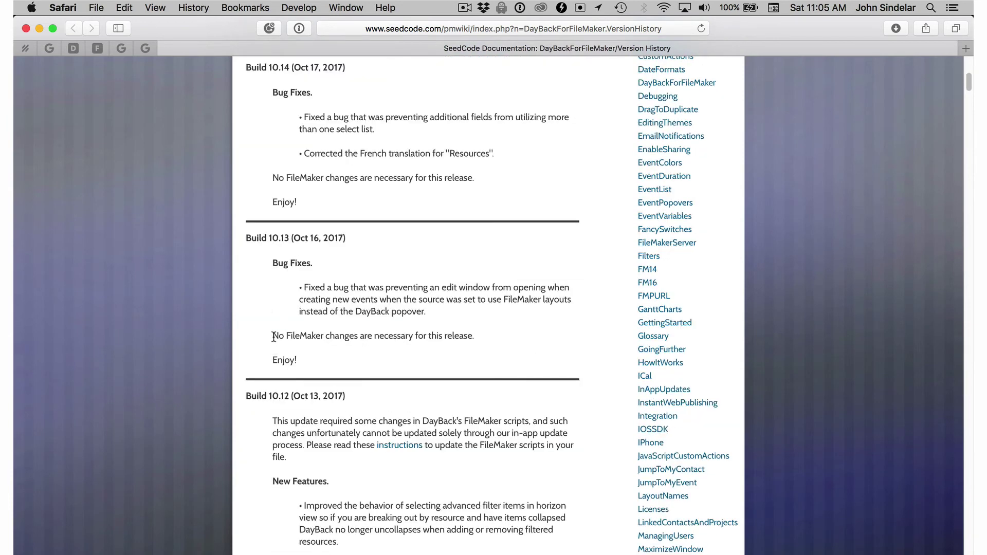
left_click_drag(273, 335, 425, 334)
scroll(471, 367, "down", 4)
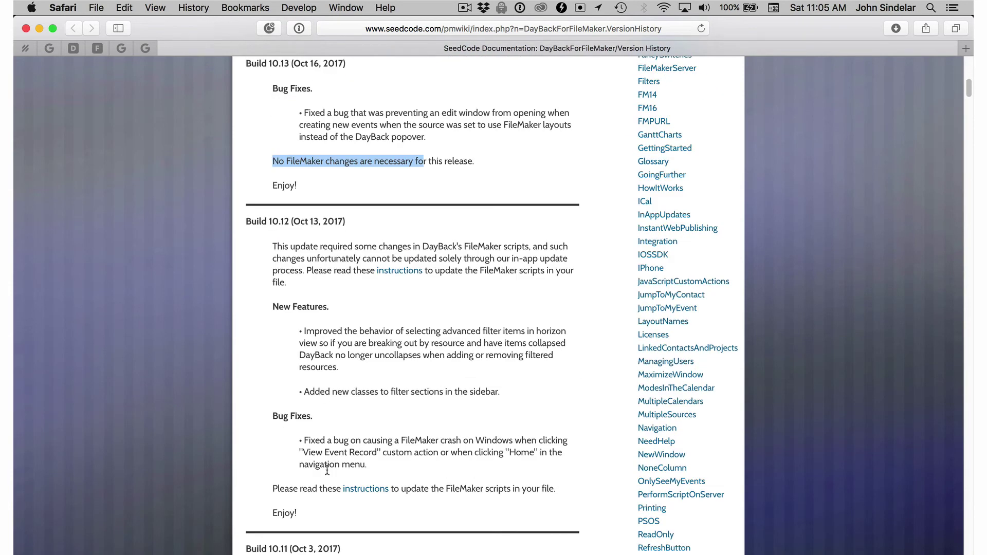
left_click(354, 490)
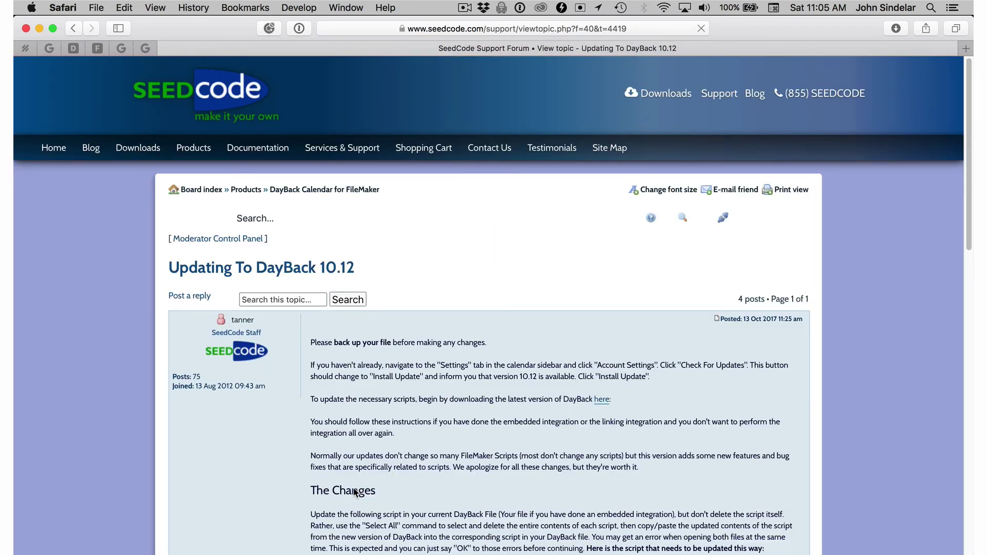
Read through the 'Updating To DayBack 10.12' forum thread, jumping between its top and end.
scroll(521, 457, "down", 10)
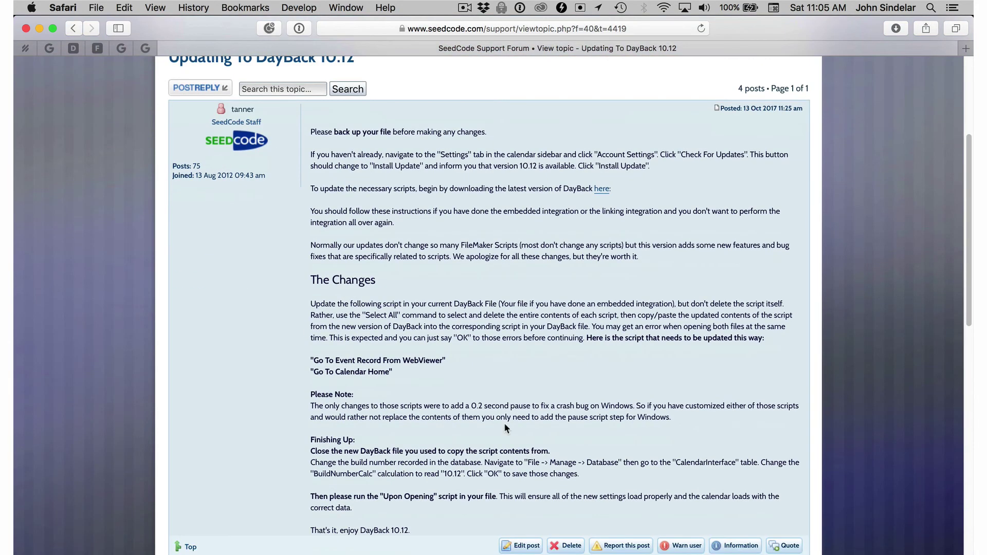
scroll(447, 266, "down", 3)
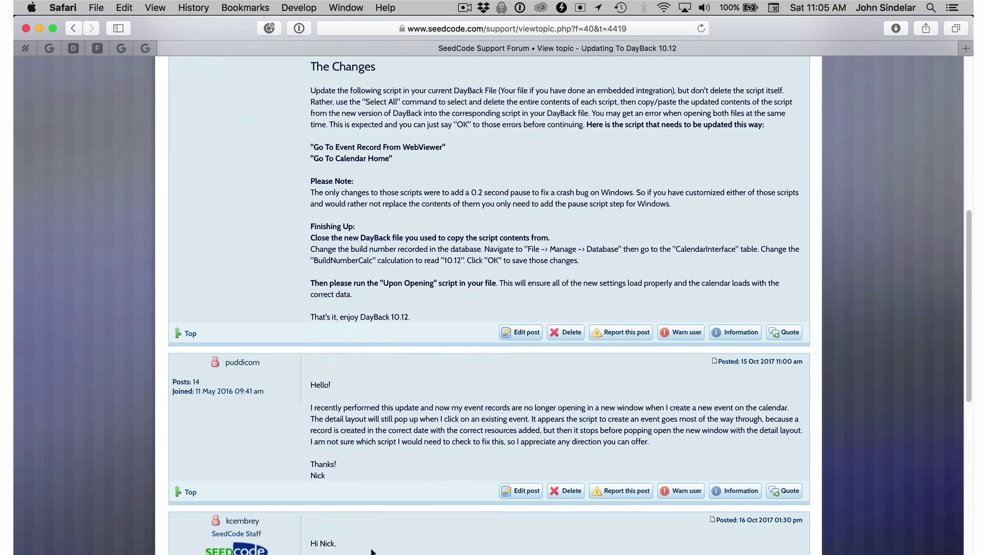
scroll(376, 494, "up", 1)
key("Home")
key("End")
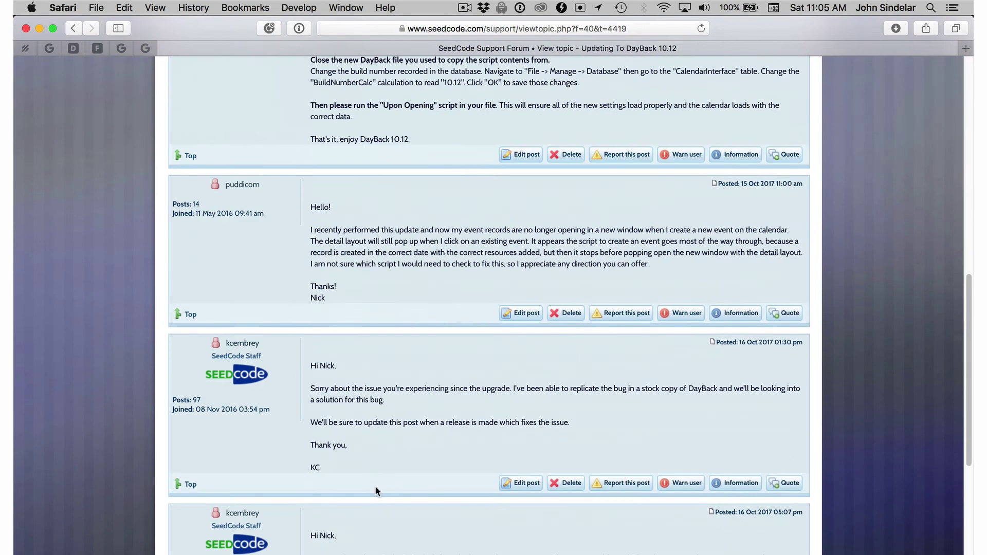
key("Home")
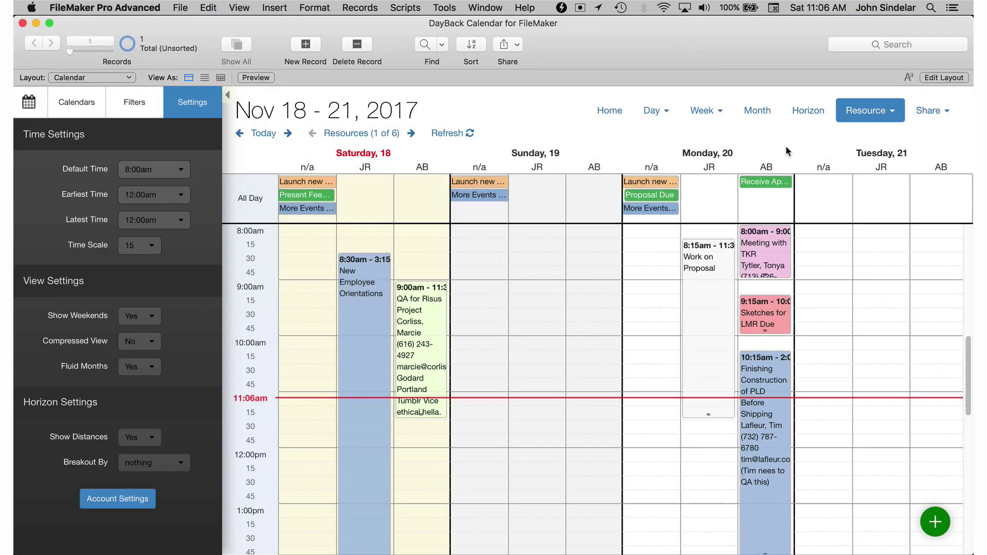
Show the Horizon timeline widened from 2 to 8 weeks and scroll through its events.
left_click(799, 110)
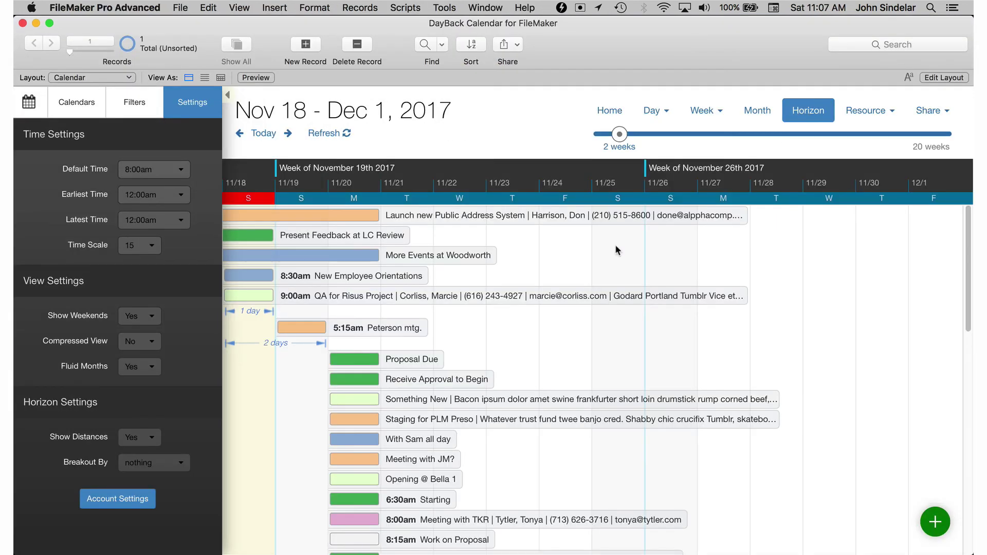
left_click_drag(626, 136, 730, 135)
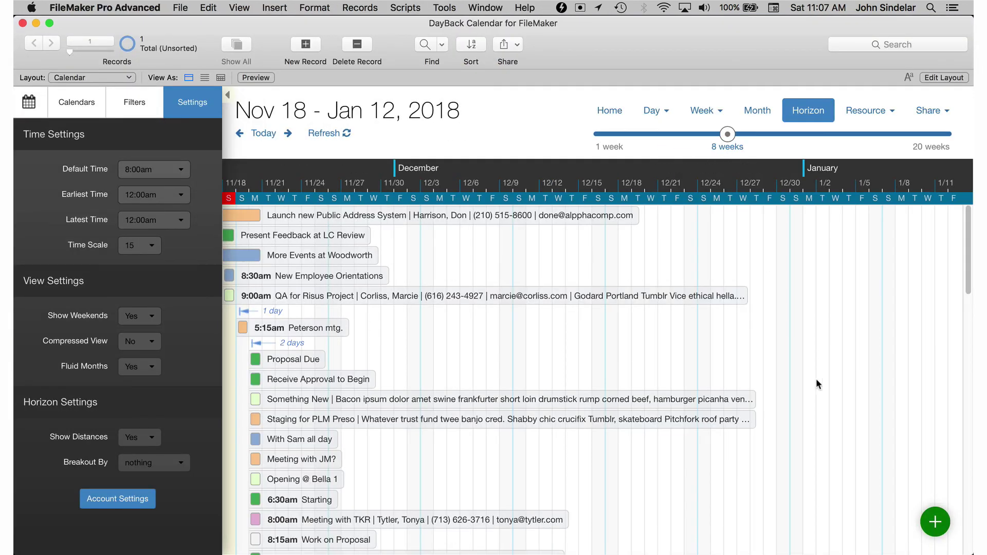
scroll(792, 388, "down", 10)
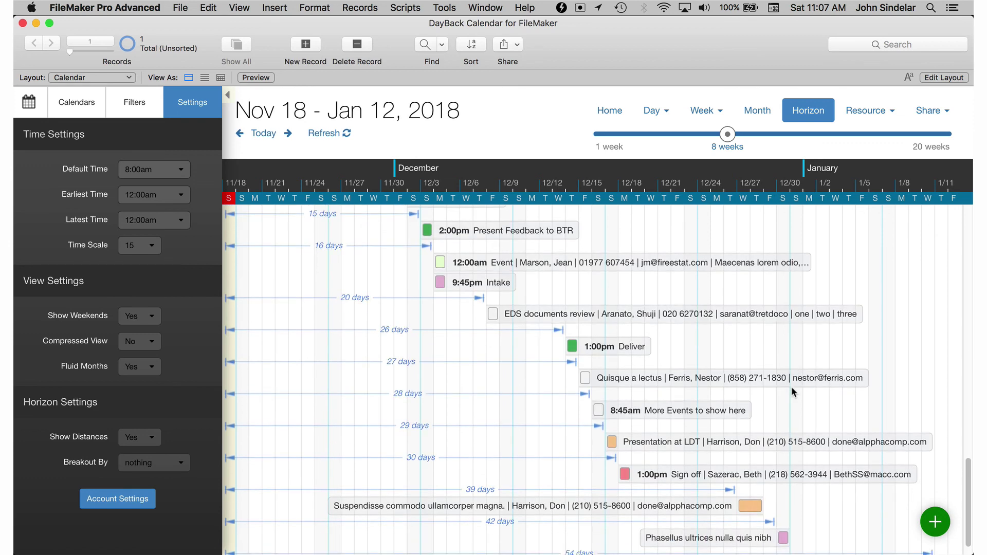